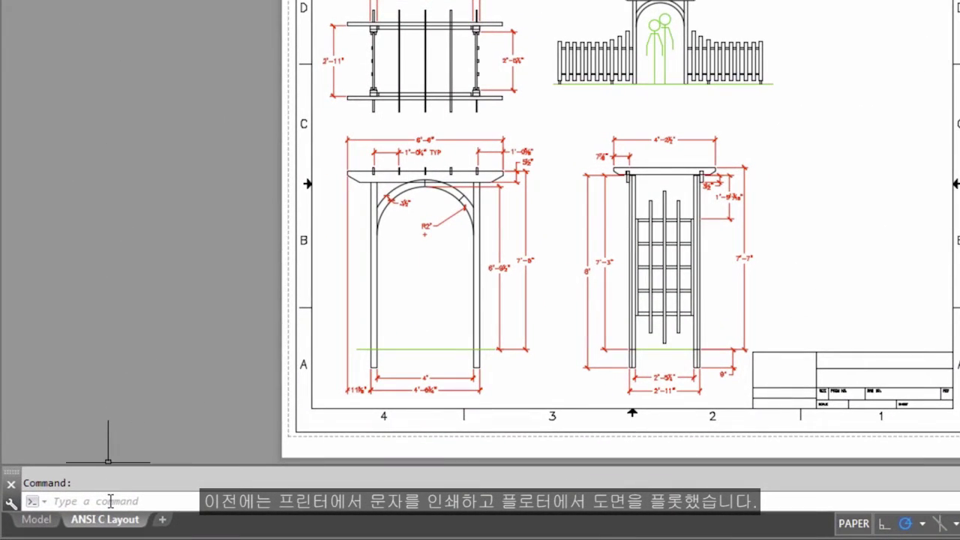
# - Type PLOT at the command line without running it yet
pyautogui.click(110, 501)
pyautogui.write('plot')
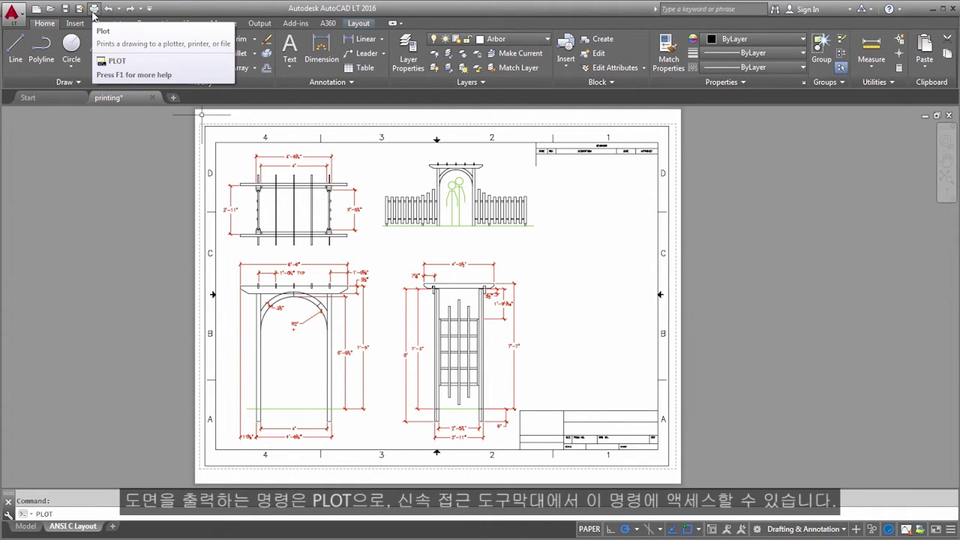
# - Open the expanded Plot dialog and review the plotter, ANSI C paper and Layout plot area
pyautogui.click(93, 9)
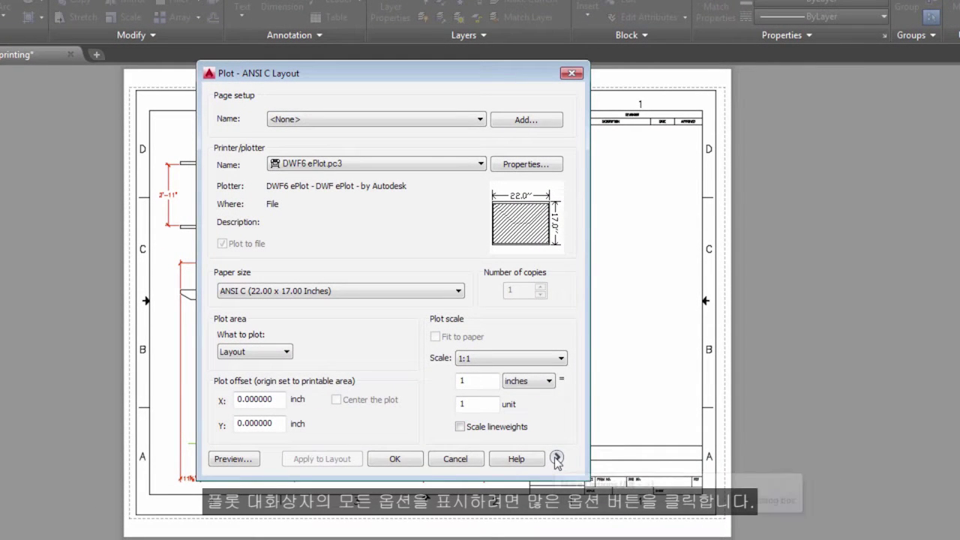
pyautogui.click(556, 458)
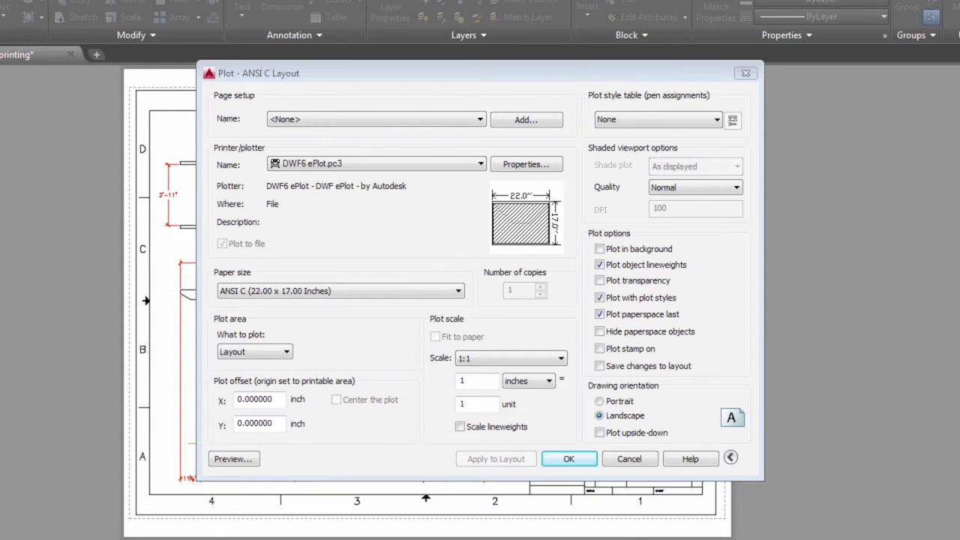
pyautogui.click(380, 162)
pyautogui.click(380, 162)
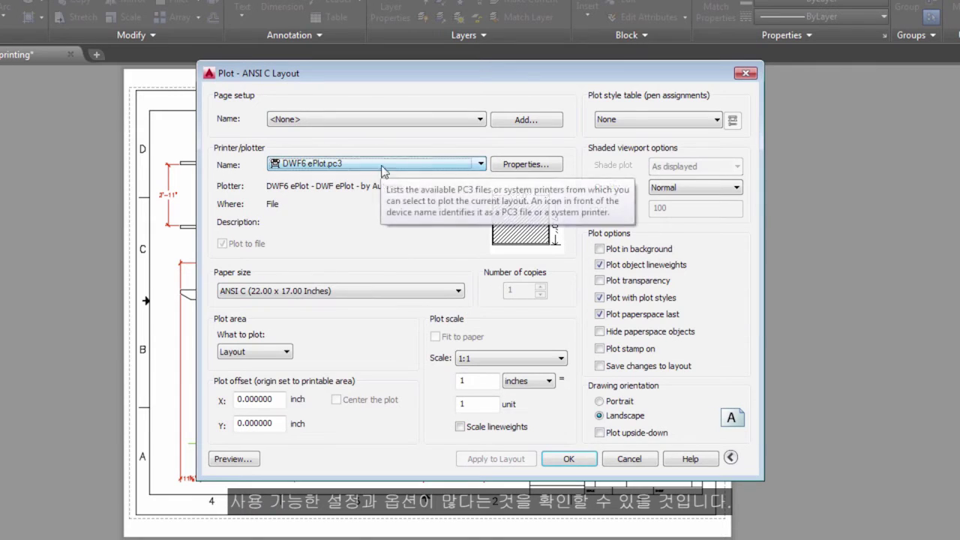
pyautogui.click(369, 289)
pyautogui.click(369, 289)
pyautogui.click(255, 351)
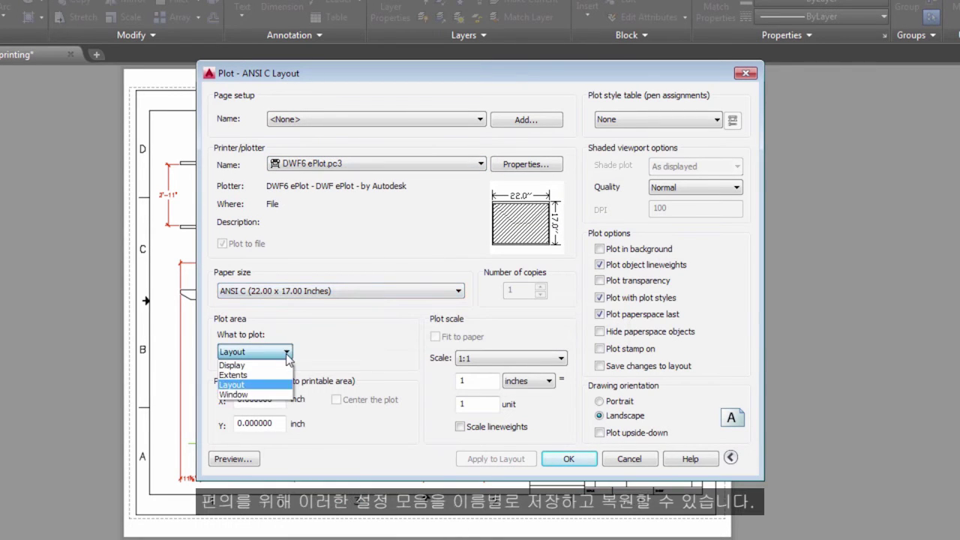
pyautogui.click(255, 351)
# - Keep the 1:1 plot scale and save these settings as page setup Setup1
pyautogui.click(554, 359)
pyautogui.click(555, 364)
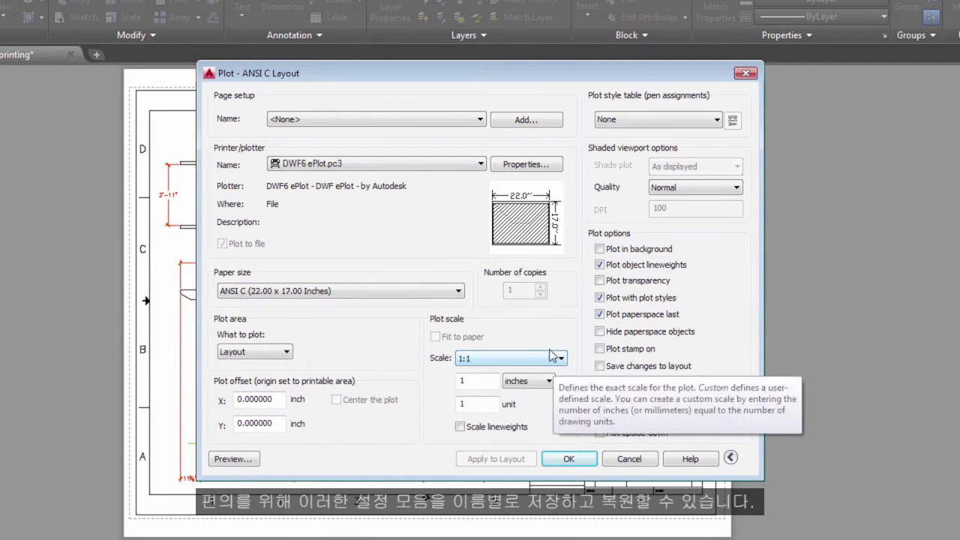
pyautogui.click(526, 121)
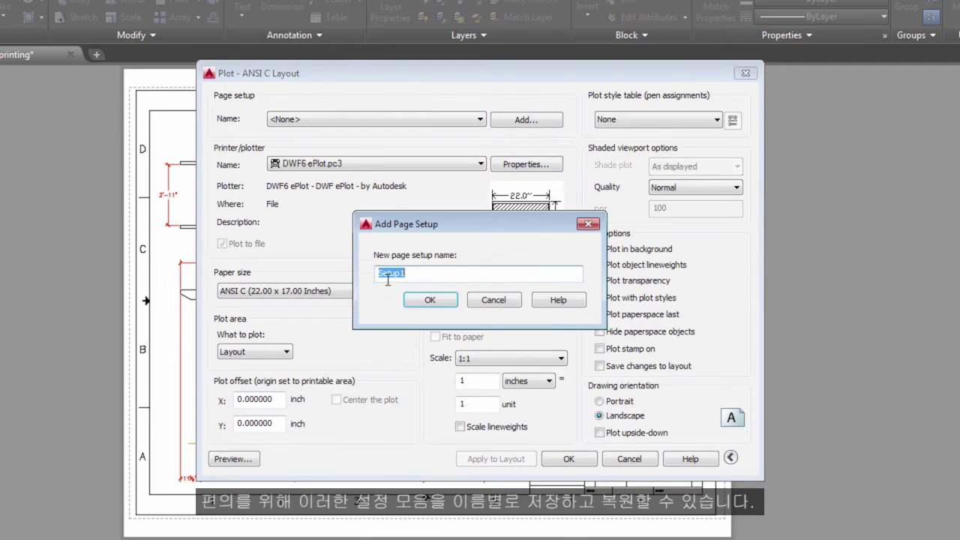
pyautogui.click(424, 300)
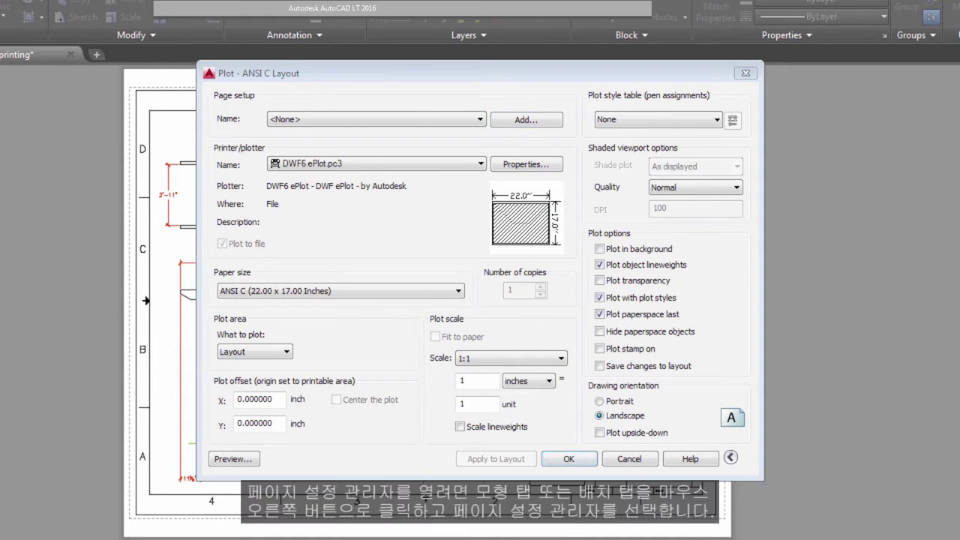
# - Close the Plot dialog, check the ANSI C Layout tab menu, and type Pages at the command line
pyautogui.click(745, 73)
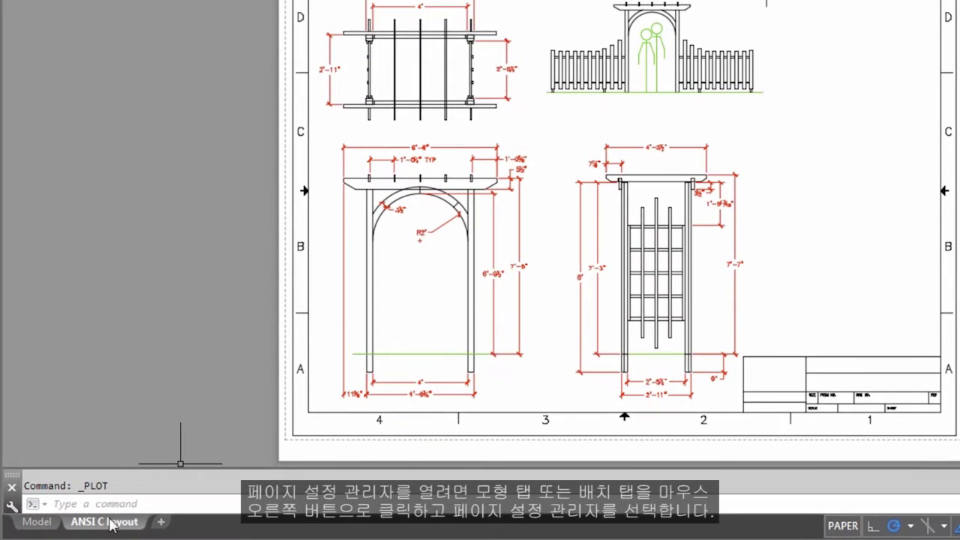
pyautogui.rightClick(110, 520)
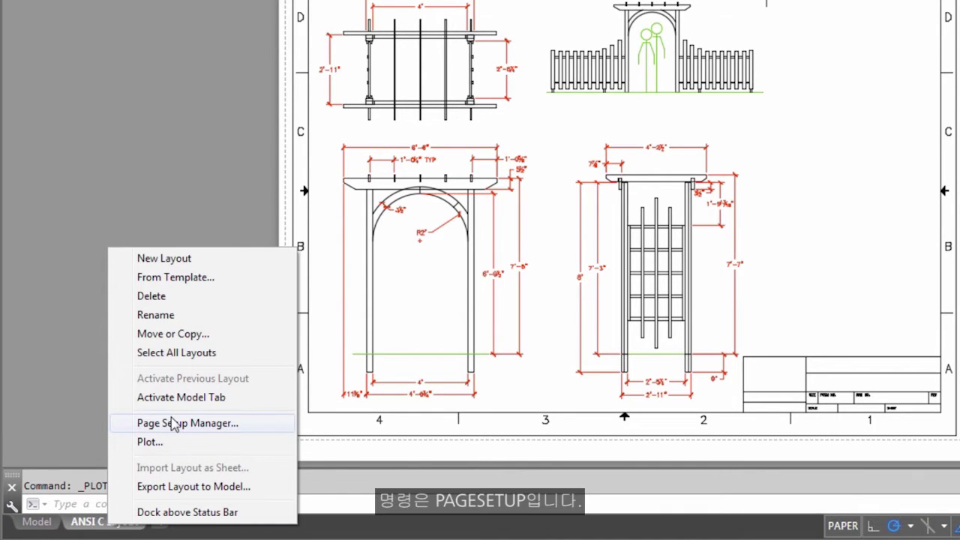
pyautogui.click(84, 505)
pyautogui.write('Pages')
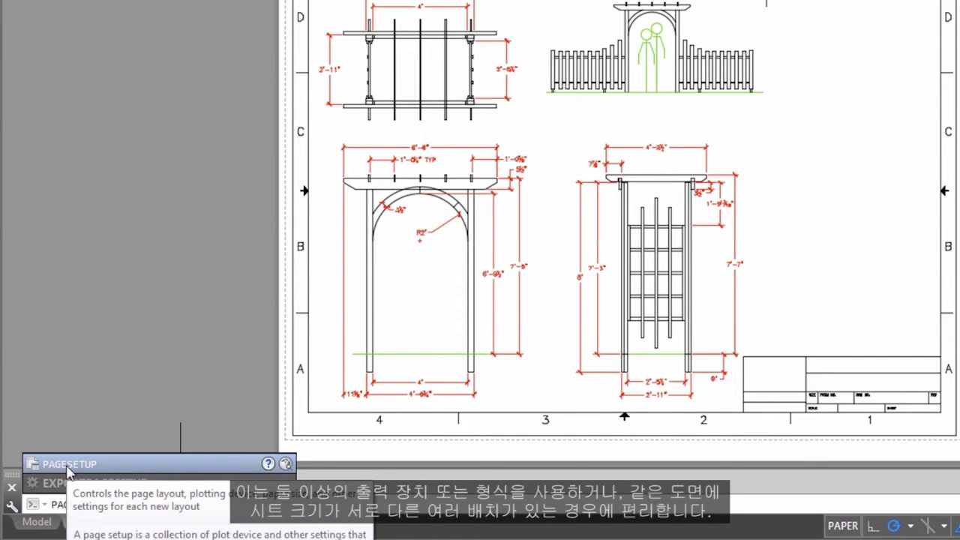
# - In the Page Setup Manager, select the saved Setup1 page setup
pyautogui.click(68, 469)
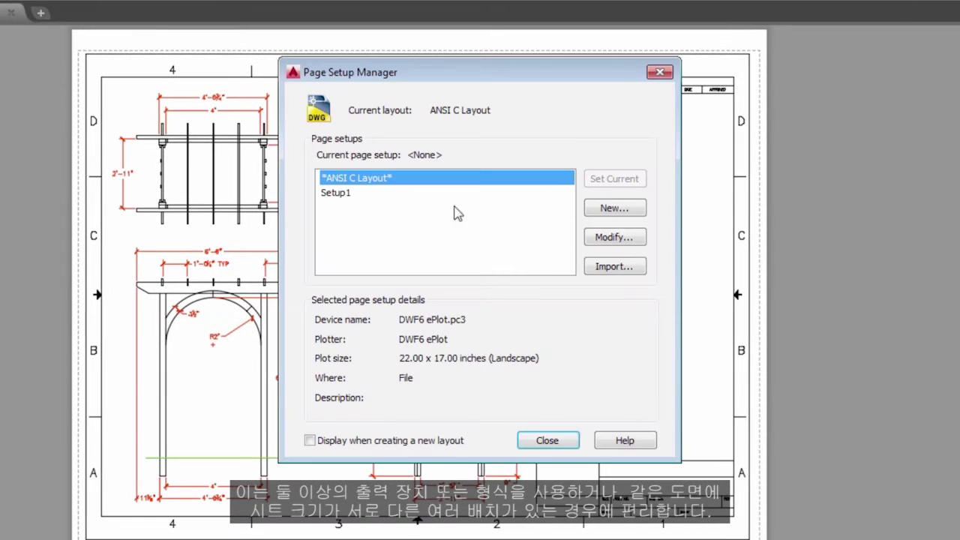
pyautogui.click(335, 194)
pyautogui.click(356, 181)
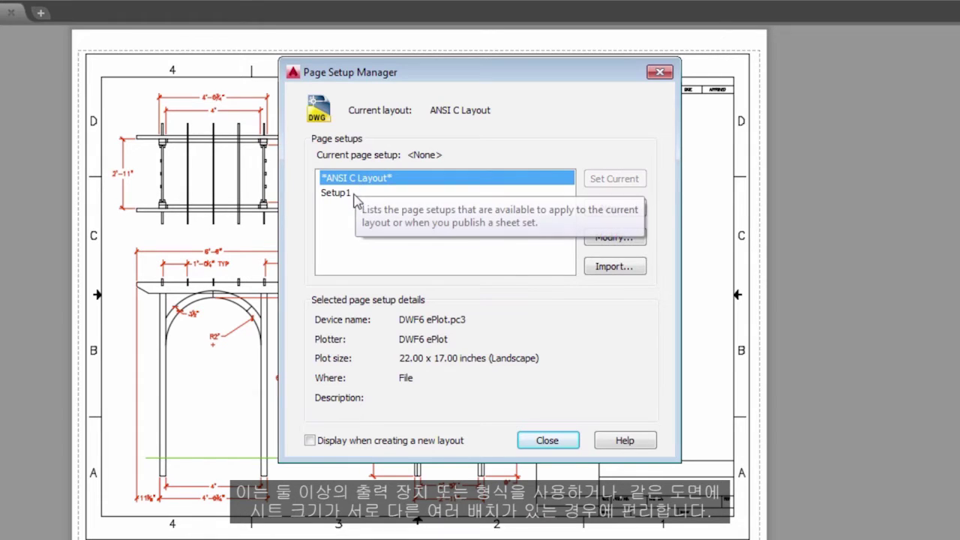
pyautogui.click(352, 194)
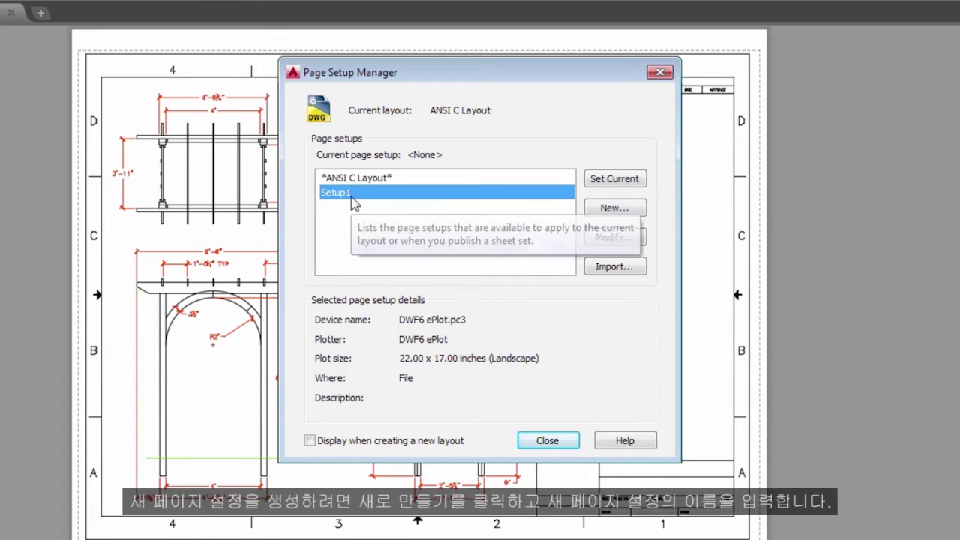
# - Create a new page setup named Hitchhiker, accept its settings, and close the manager
pyautogui.click(634, 210)
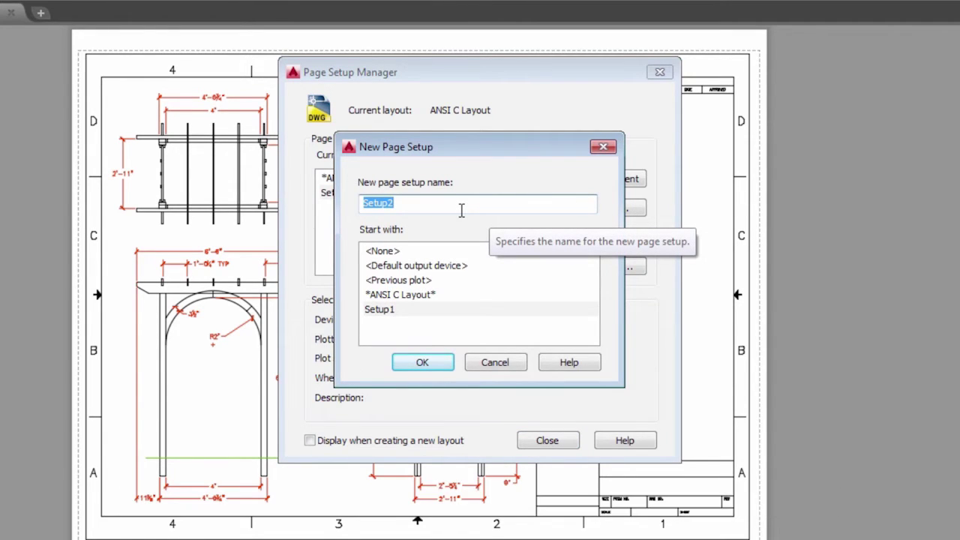
pyautogui.write('Hitchhiker')
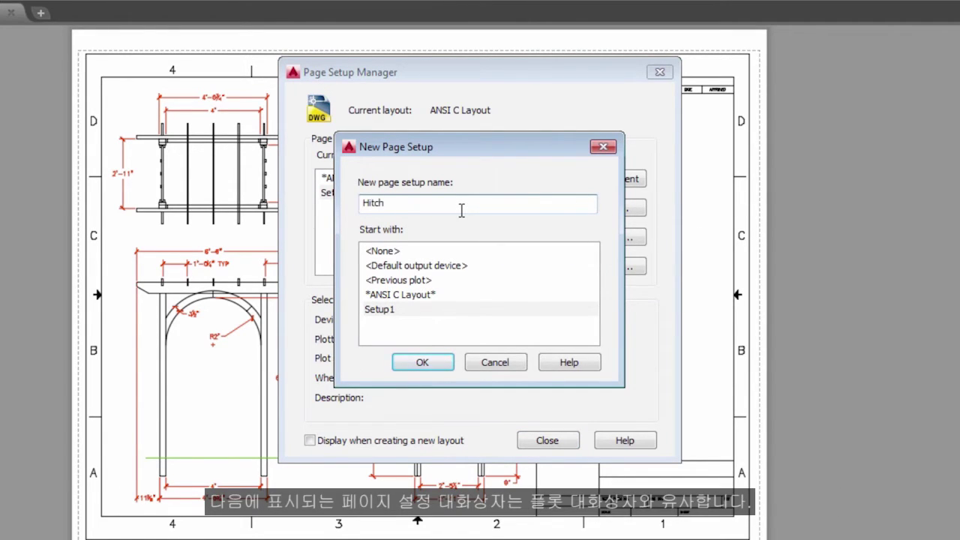
pyautogui.click(430, 370)
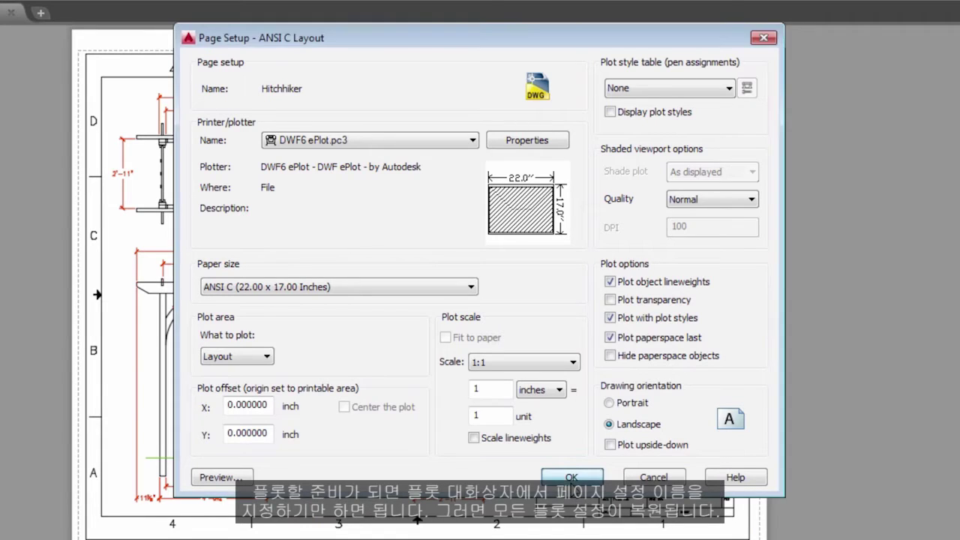
pyautogui.click(571, 477)
pyautogui.click(547, 440)
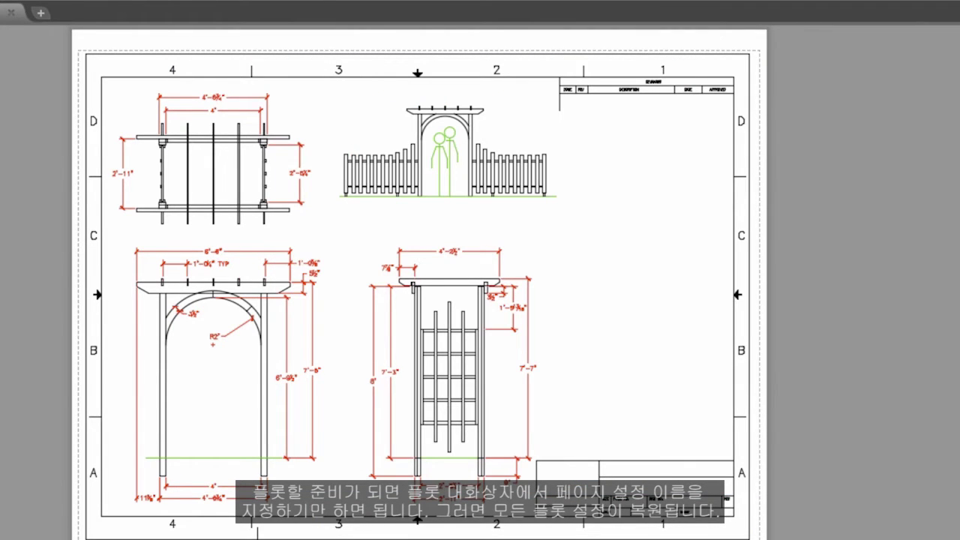
pyautogui.hotkey('ctrl', 'p')
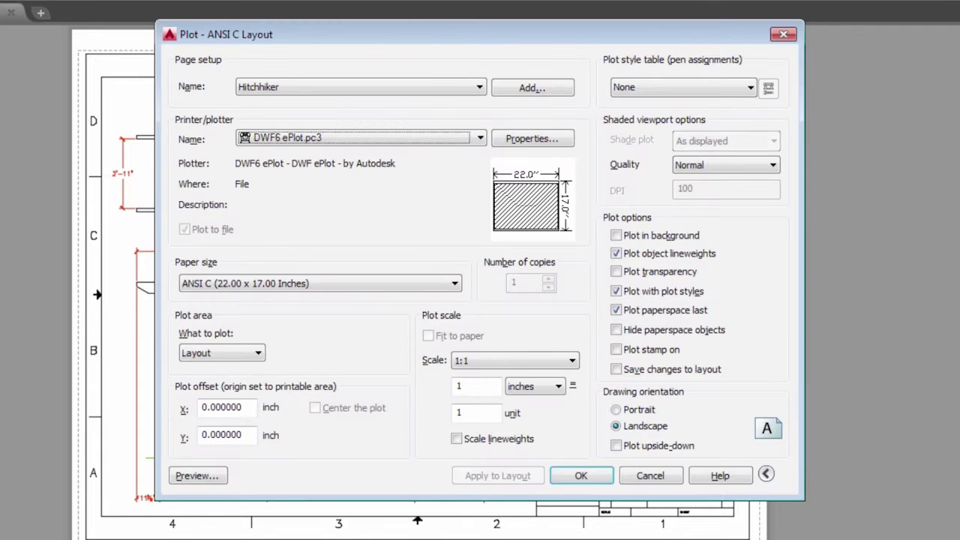
pyautogui.click(249, 87)
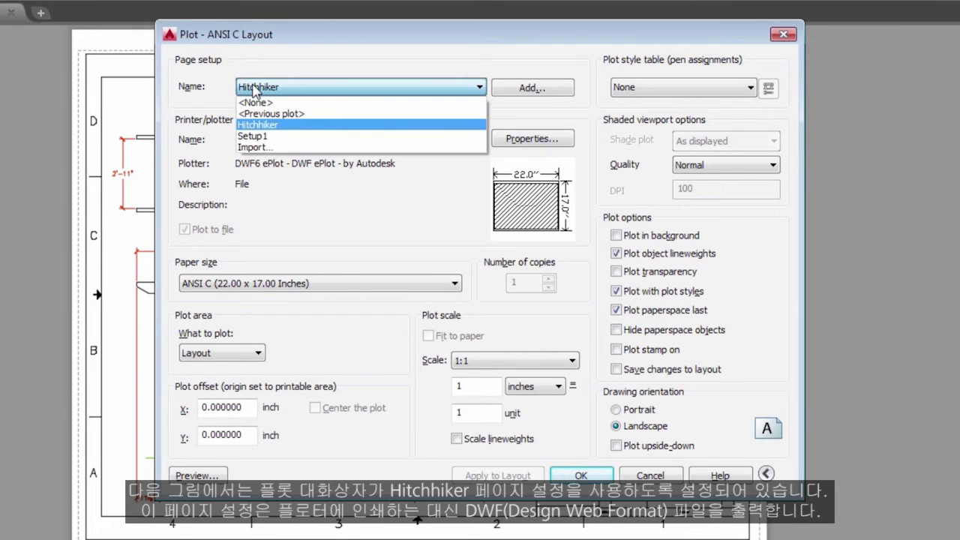
pyautogui.click(257, 124)
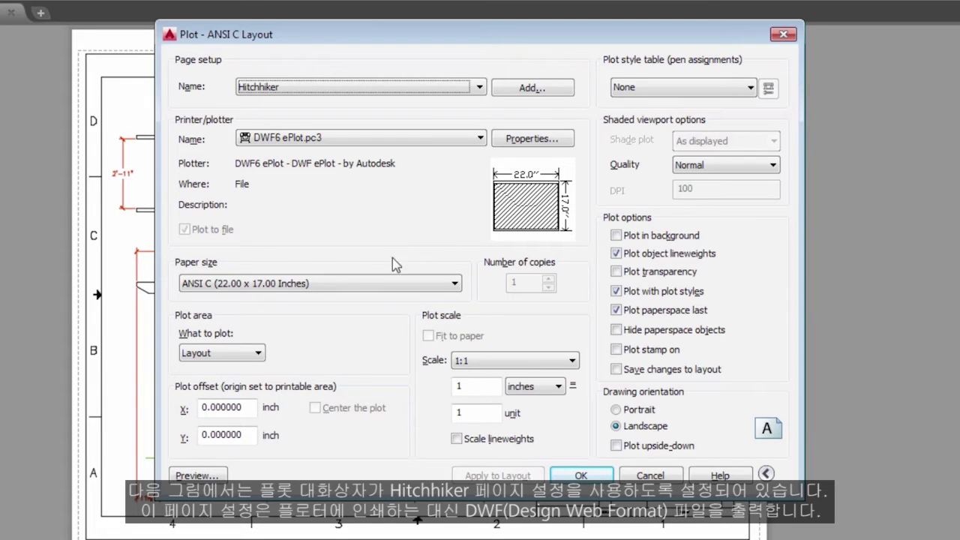
pyautogui.click(378, 285)
pyautogui.click(378, 285)
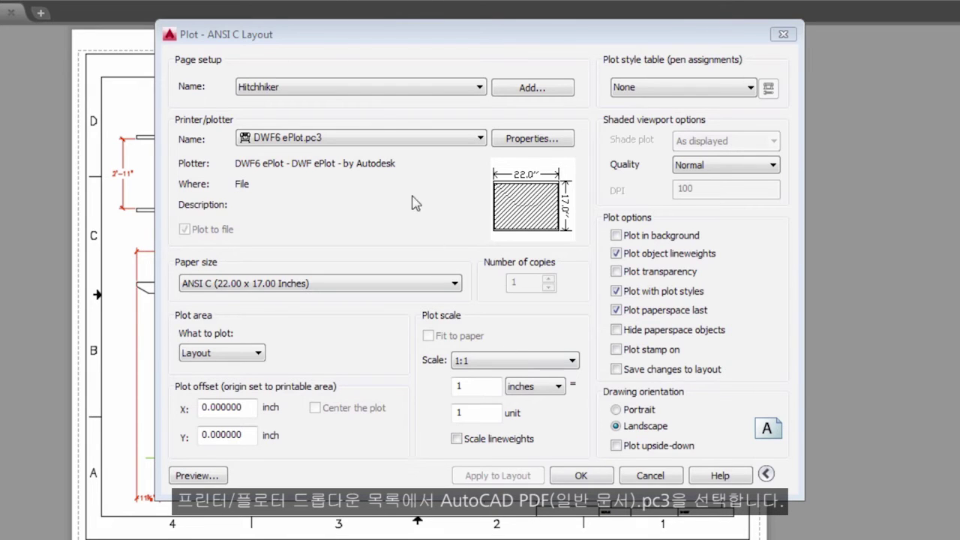
# - Choose AutoCAD PDF (General Documentation).pc3, keeping ANSI C (22.00 x 17.00 Inches) paper and Layout area
pyautogui.click(375, 138)
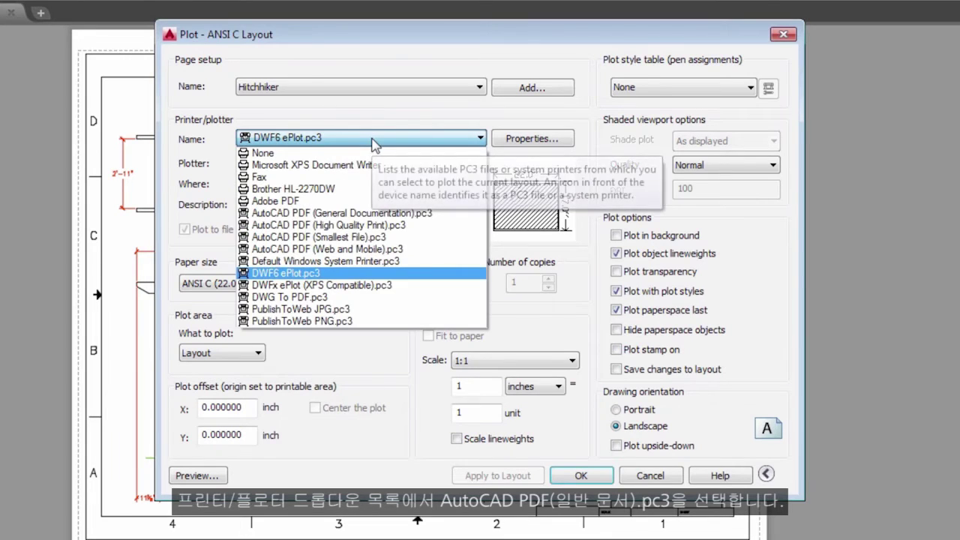
pyautogui.click(357, 215)
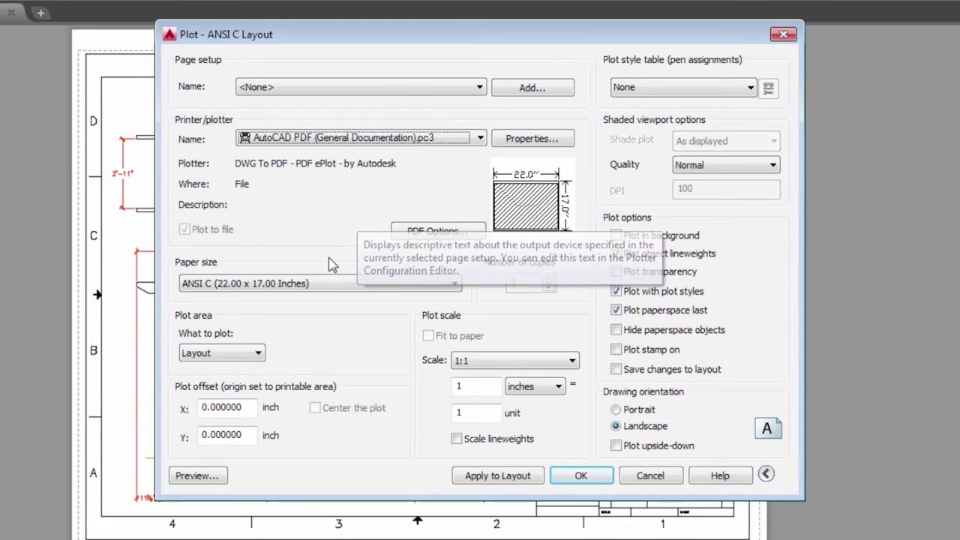
pyautogui.click(319, 285)
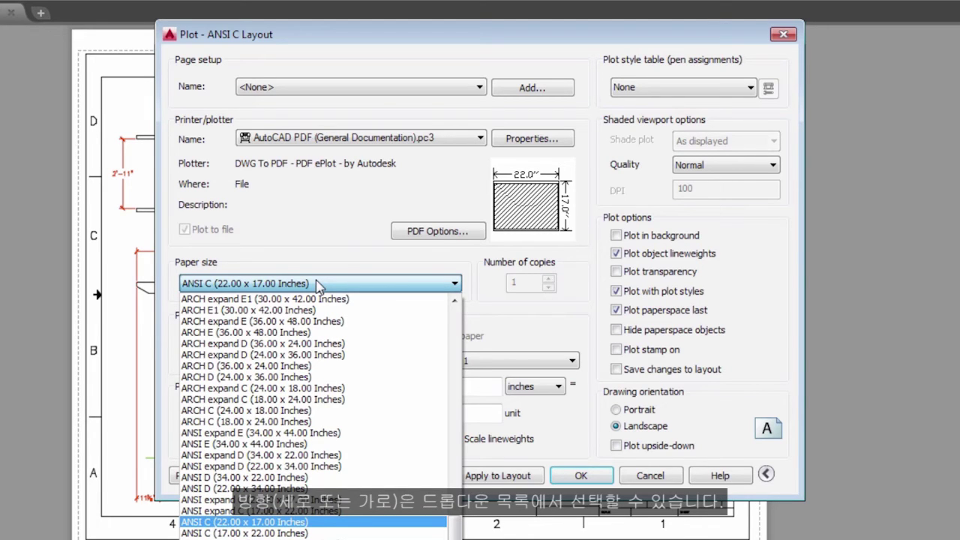
pyautogui.click(319, 283)
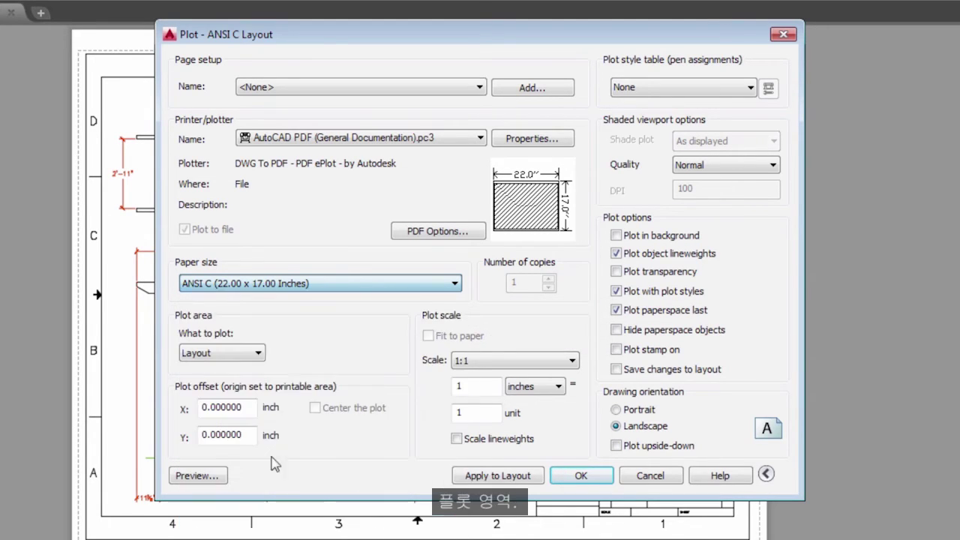
pyautogui.click(252, 354)
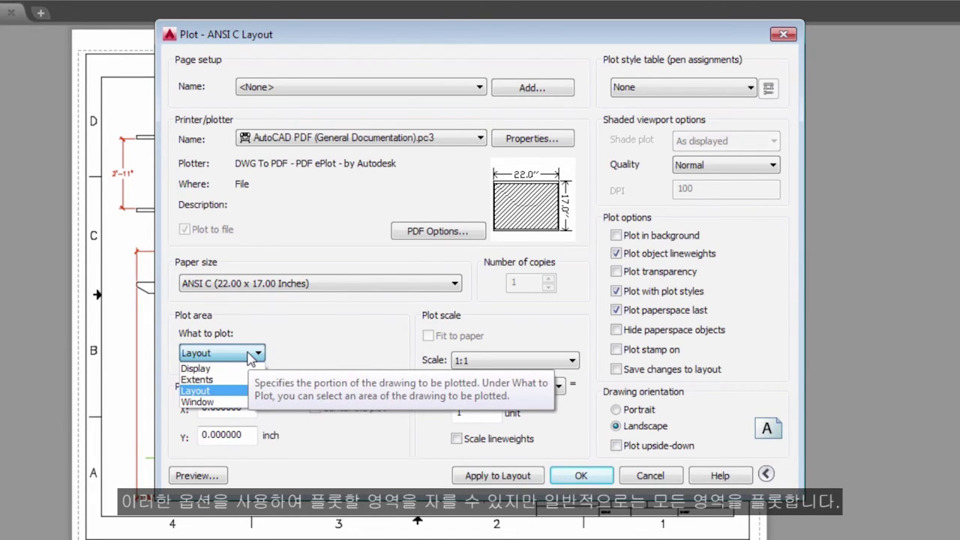
pyautogui.click(239, 391)
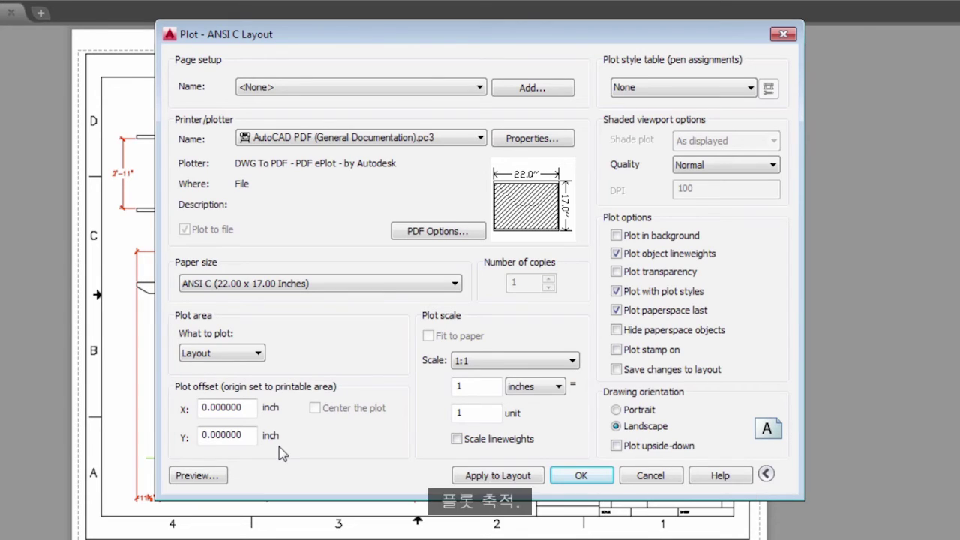
# - Try the 1/4" = 1'-0" scale, return to 1:1, and select the monochrome.ctb plot style table
pyautogui.click(480, 361)
pyautogui.scroll(-1, 483, 427)
pyautogui.click(490, 408)
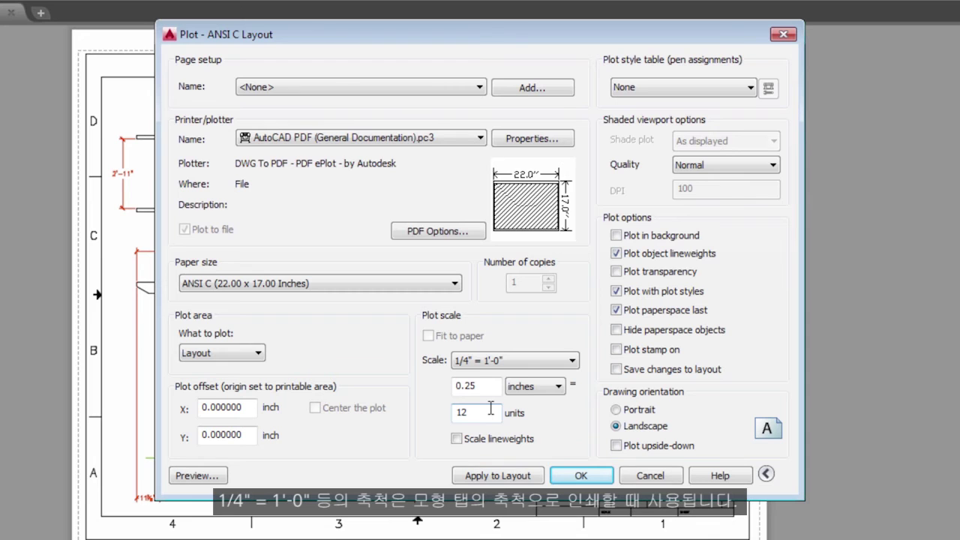
pyautogui.click(466, 364)
pyautogui.scroll(2, 484, 453)
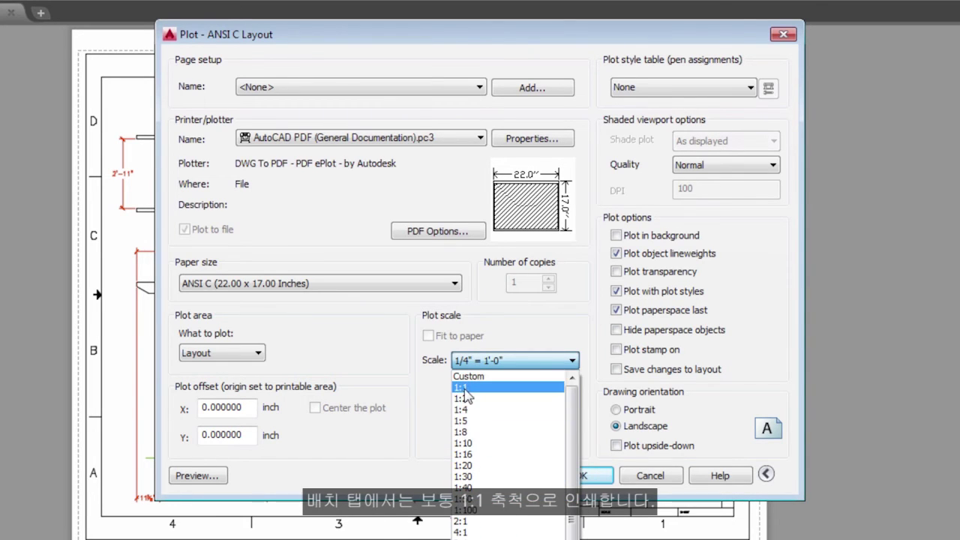
pyautogui.click(469, 390)
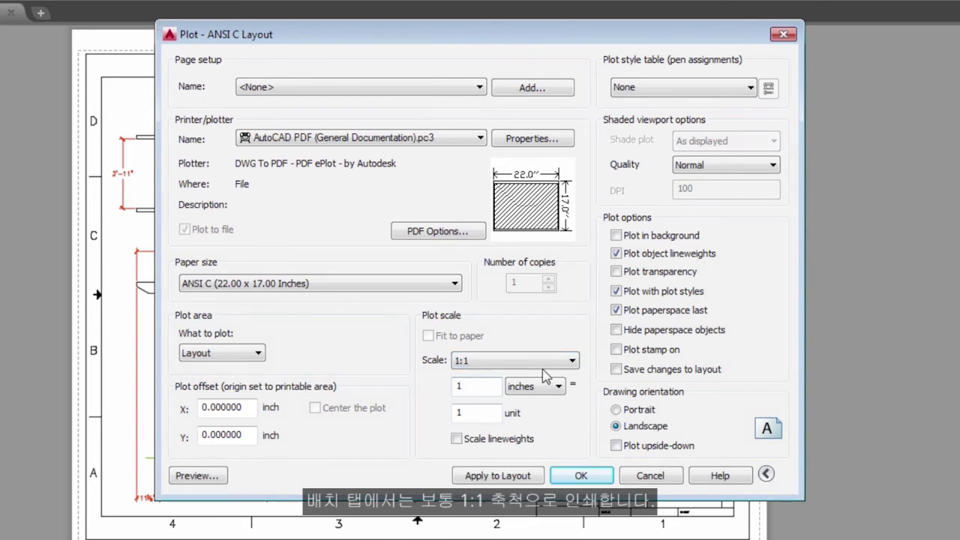
pyautogui.click(658, 88)
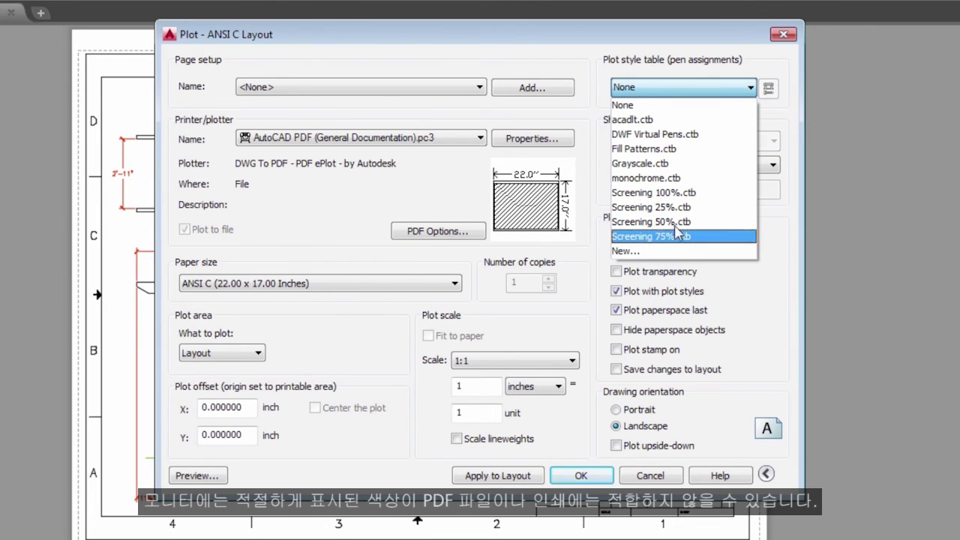
pyautogui.click(677, 182)
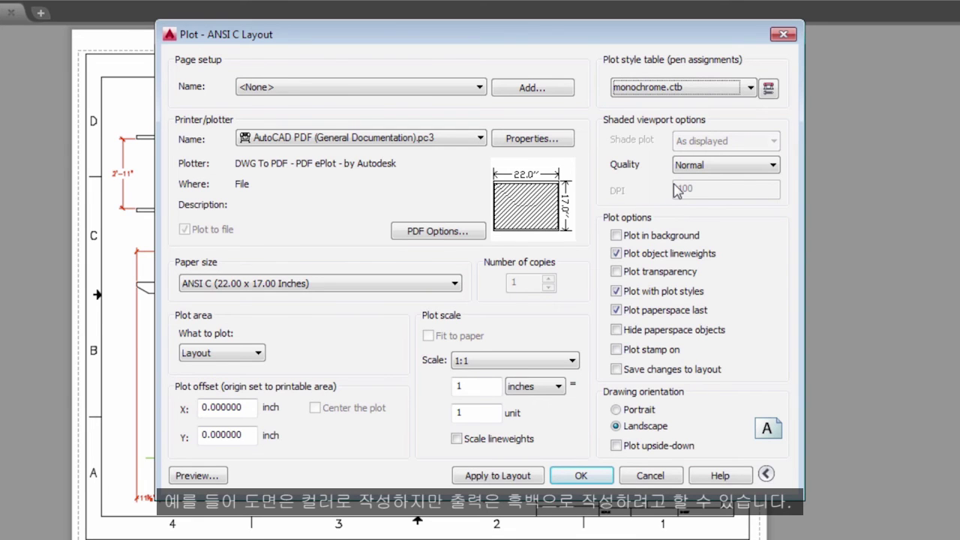
# - Preview the black-and-white plot, then plot it to the PDF file PDF-Monochrome.pdf
pyautogui.click(193, 475)
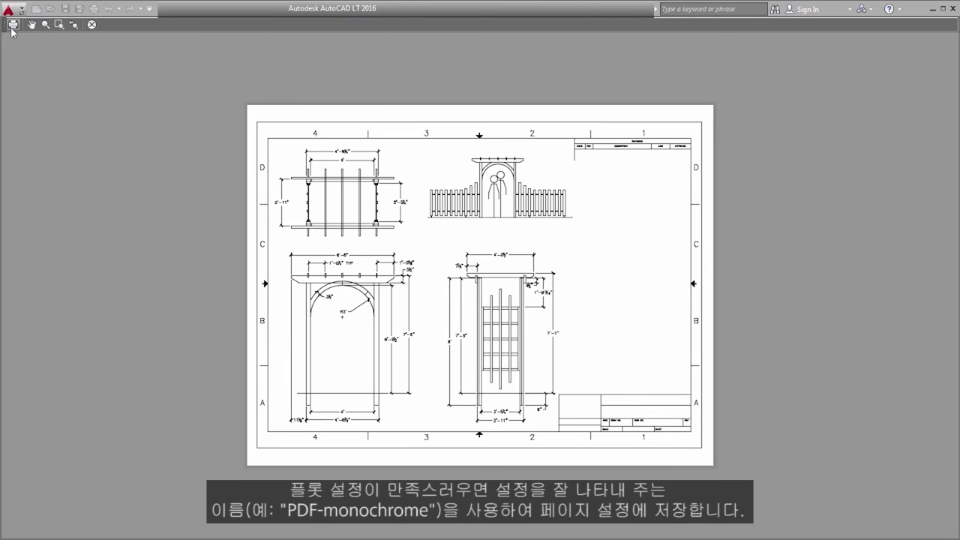
pyautogui.click(13, 25)
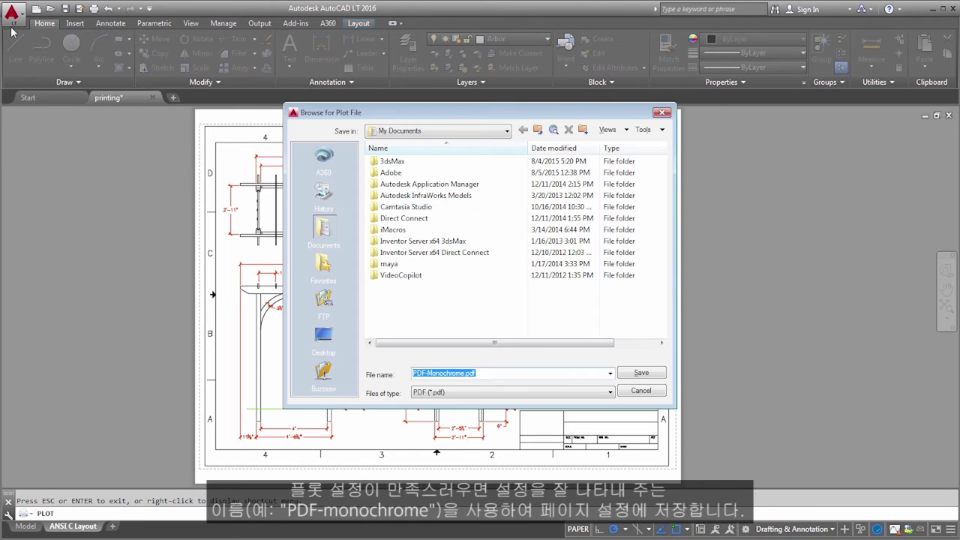